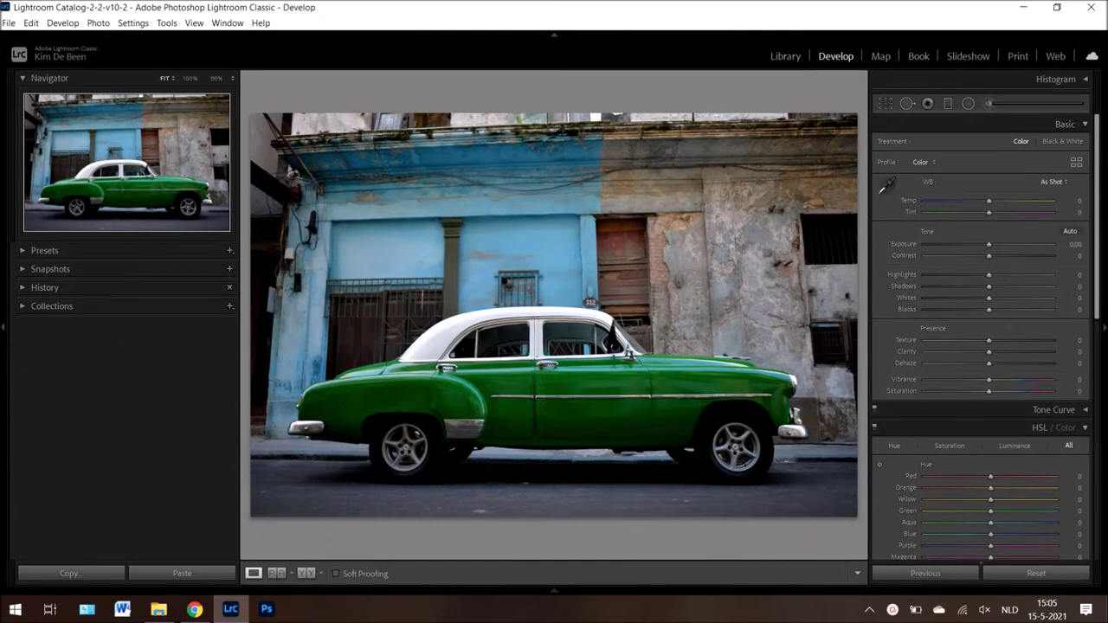
- Paint a Saturation −100 adjustment brush over the upper and right building facade
left_click(987, 104)
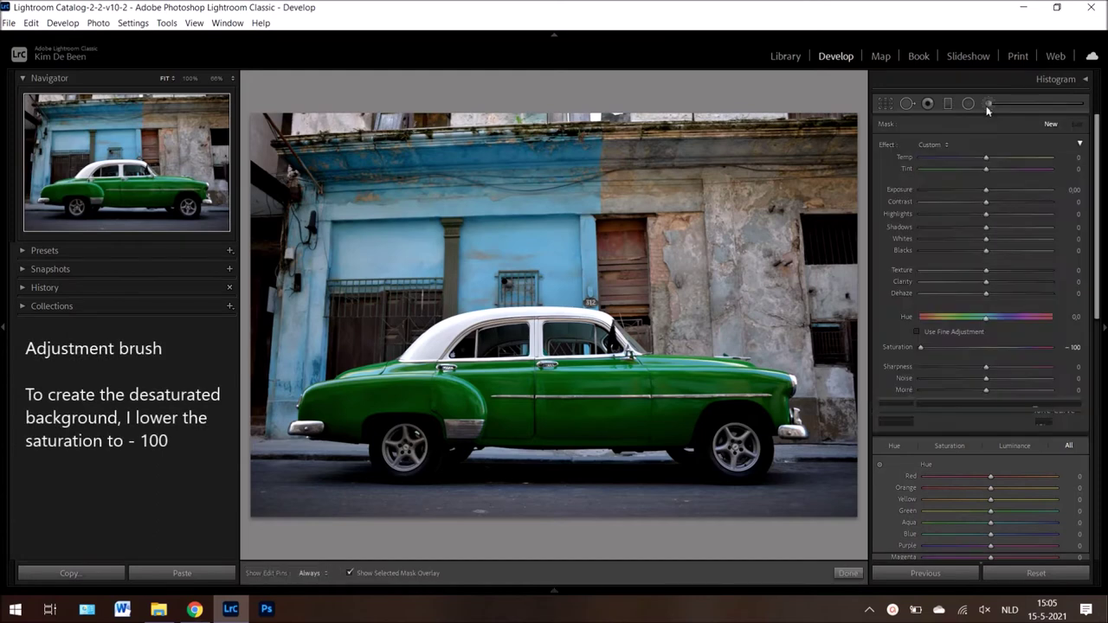
mouse_move(930, 347)
left_mouse_down()
mouse_move(970, 349)
mouse_move(892, 349)
left_mouse_up()
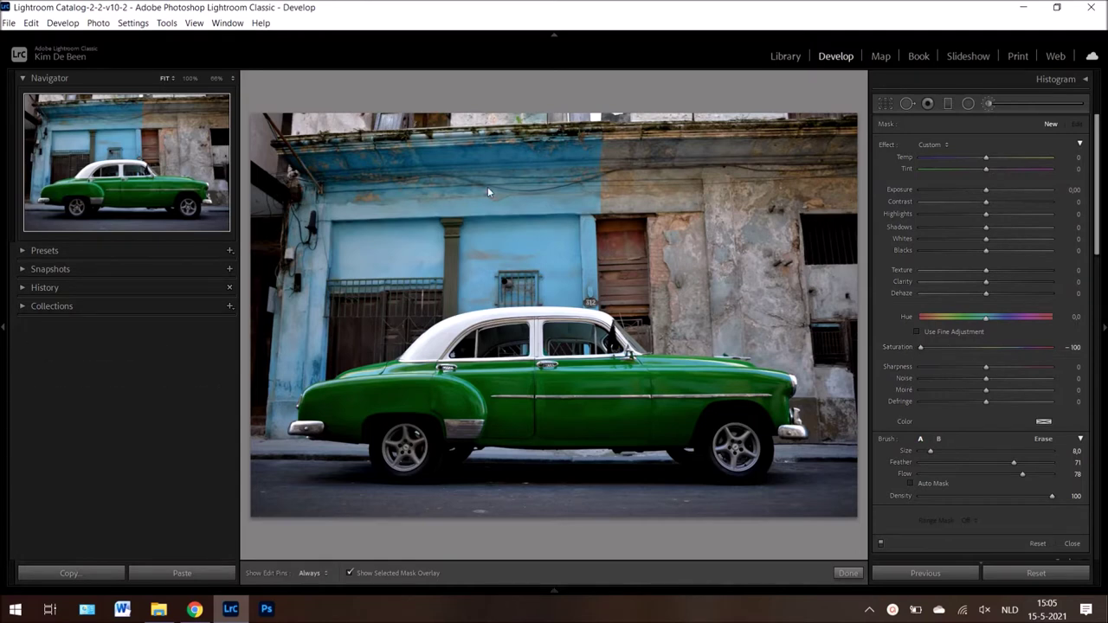
scroll(439, 159, "up", 5)
mouse_move(439, 158)
left_mouse_down()
mouse_move(459, 139)
mouse_move(563, 242)
left_mouse_up()
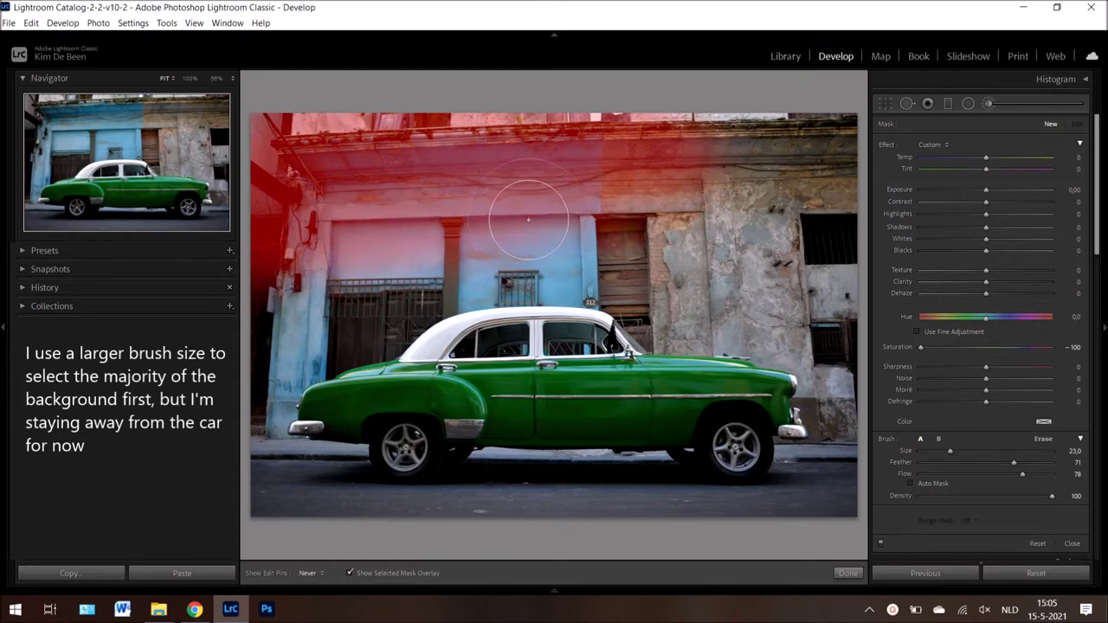
mouse_move(709, 244)
left_mouse_down()
mouse_move(854, 368)
mouse_move(841, 512)
mouse_move(256, 518)
mouse_move(218, 314)
mouse_move(366, 218)
left_mouse_up()
- Hide the mask overlay and edit pins, then zoom in around the car's roof
key("o")
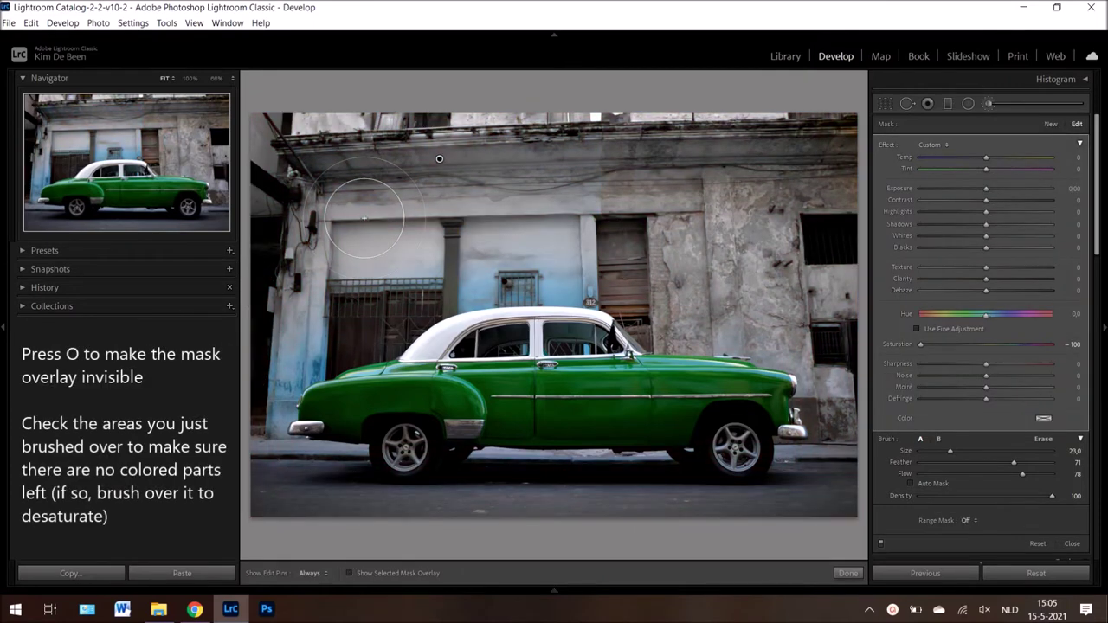
key("h")
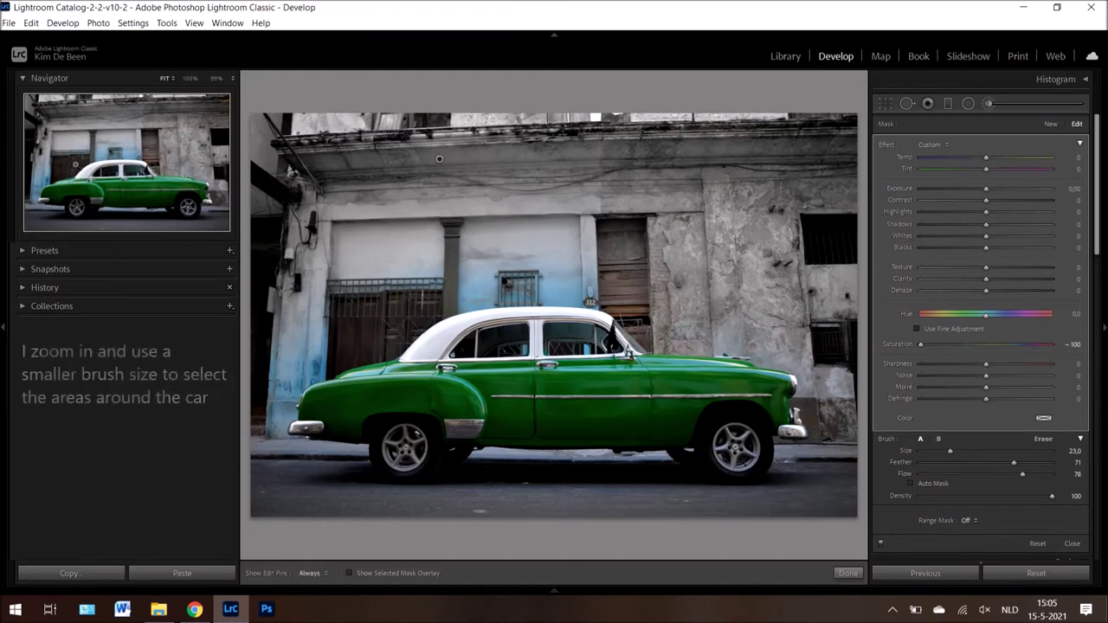
left_click(73, 163)
- With a smaller brush, desaturate the blue interior seen through the car windows
key("h")
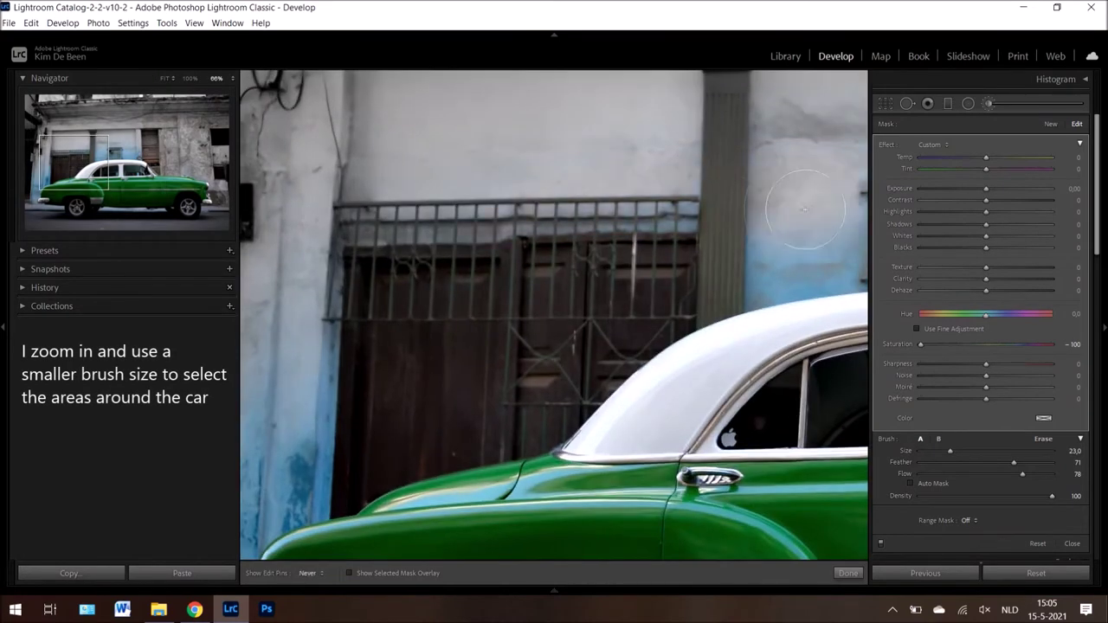
scroll(309, 395, "down", 5)
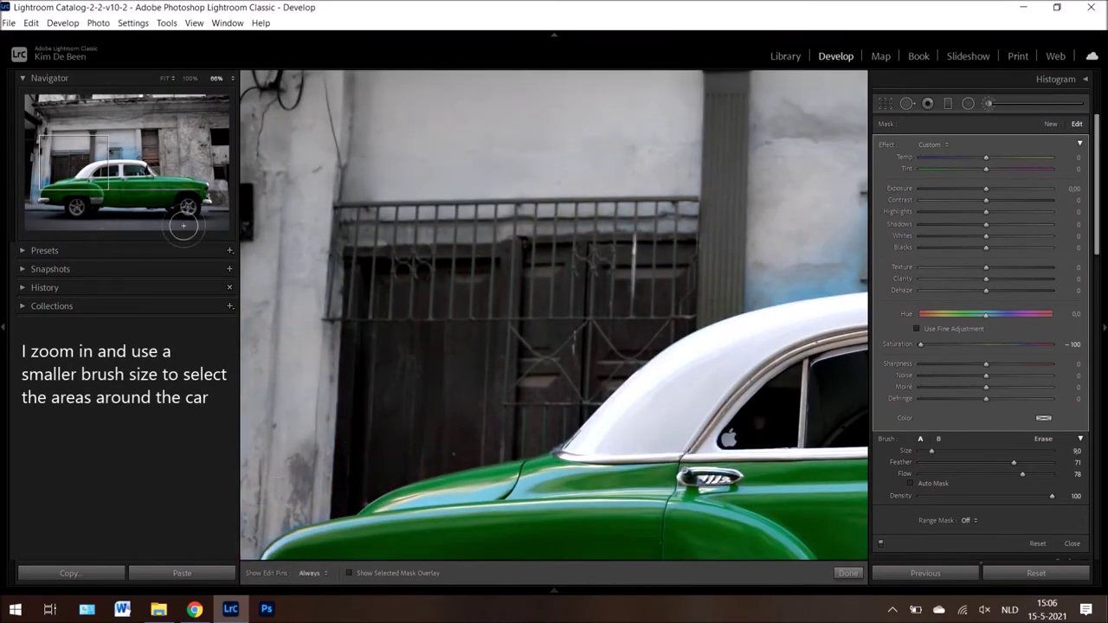
scroll(459, 381, "down", 3)
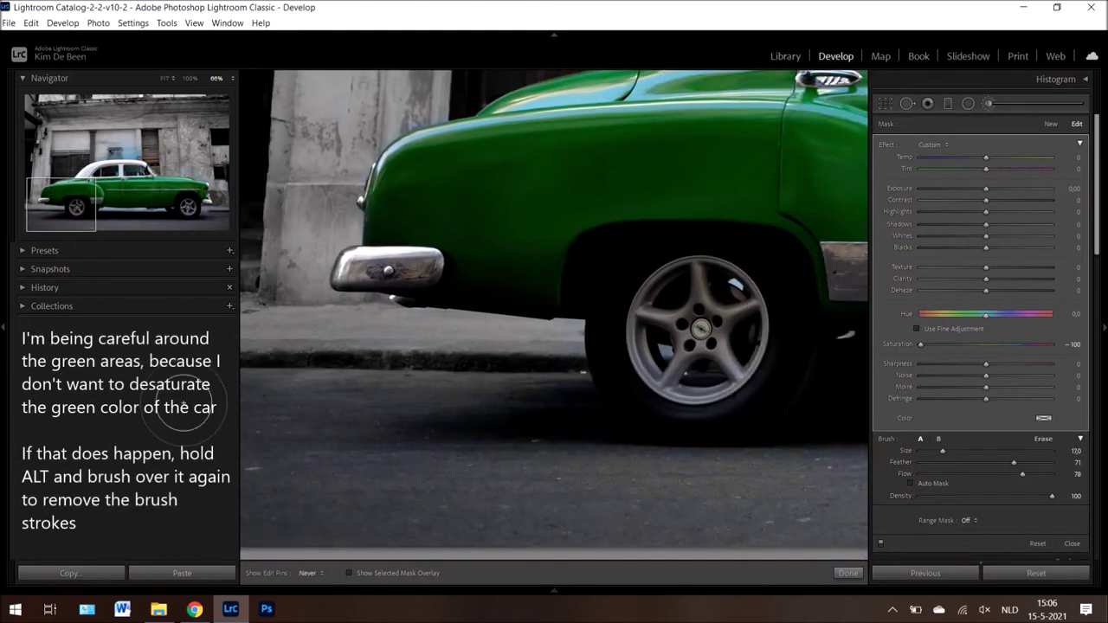
left_click(102, 212)
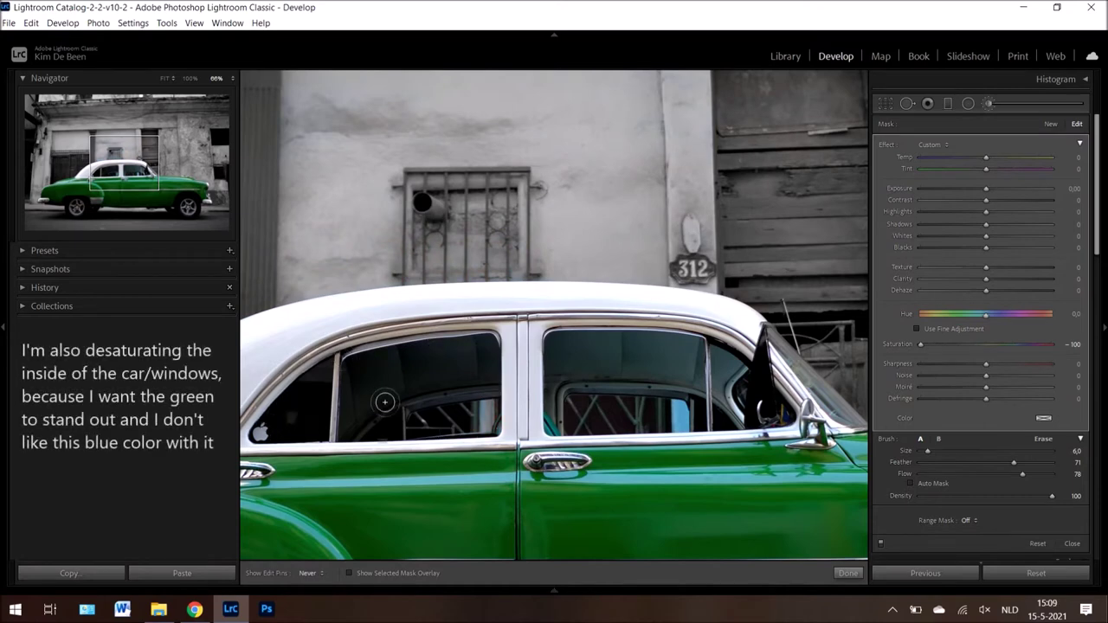
mouse_move(381, 376)
left_mouse_down()
mouse_move(630, 340)
mouse_move(776, 412)
mouse_move(682, 421)
mouse_move(731, 395)
mouse_move(594, 339)
mouse_move(659, 387)
mouse_move(606, 427)
mouse_move(551, 367)
mouse_move(552, 401)
mouse_move(573, 355)
left_mouse_up()
- Zoom out to the whole photo, toggling mask overlay and pins to check the grey background
key("o")
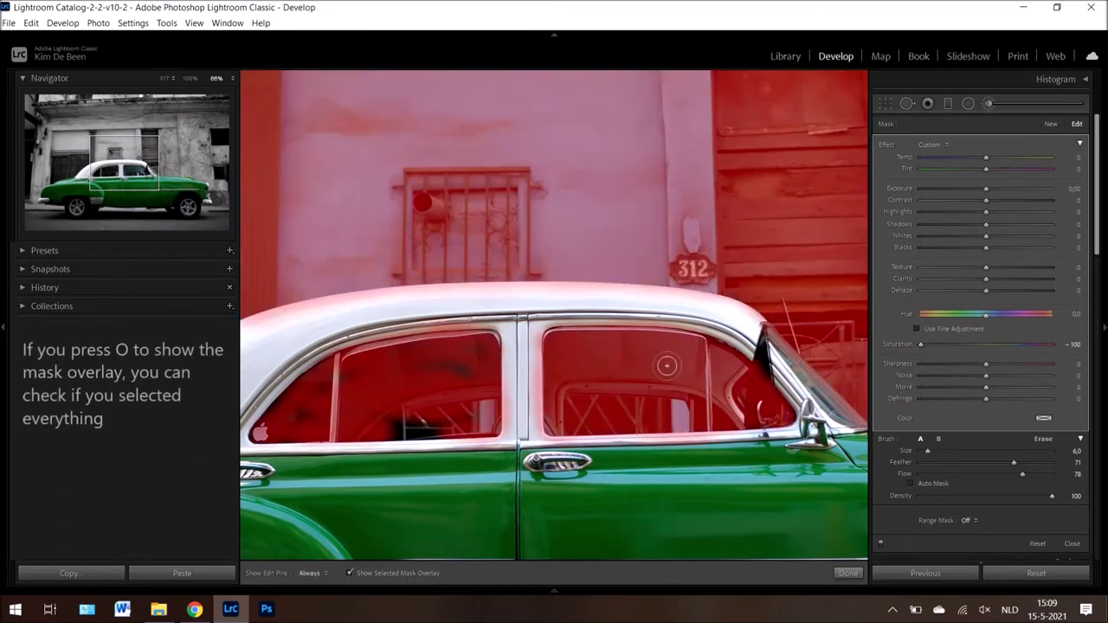
key("h")
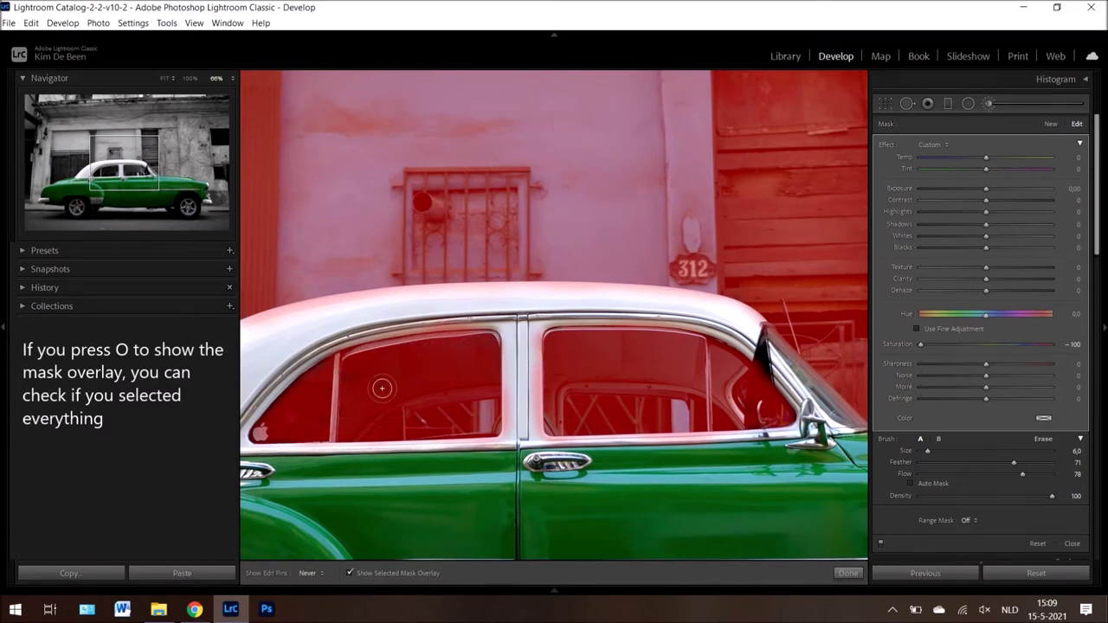
key("h")
key("z")
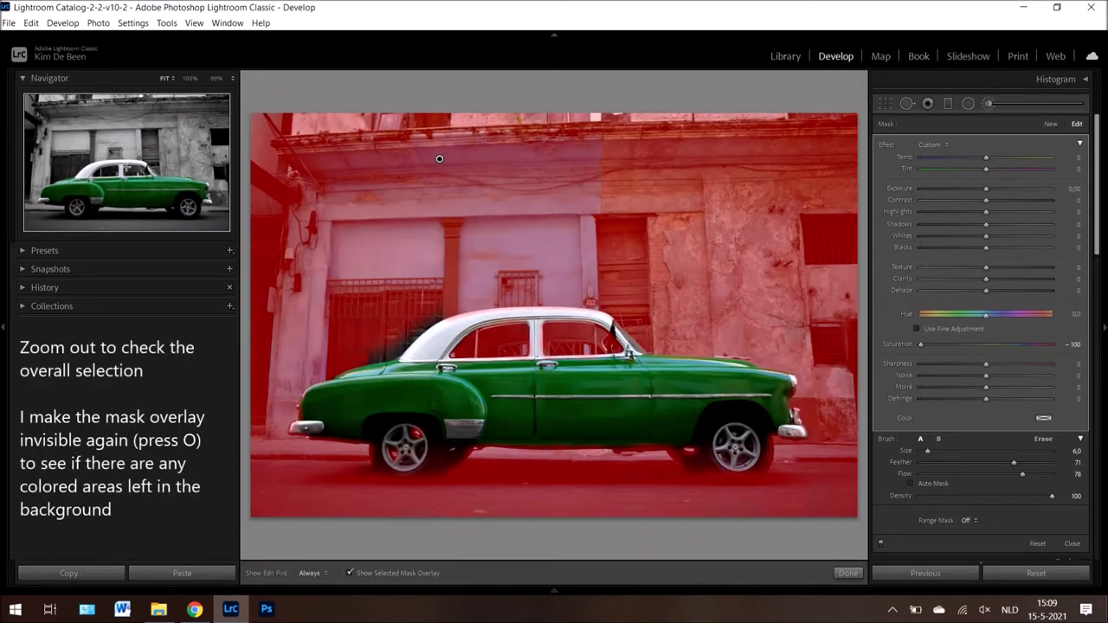
key("o")
key("h")
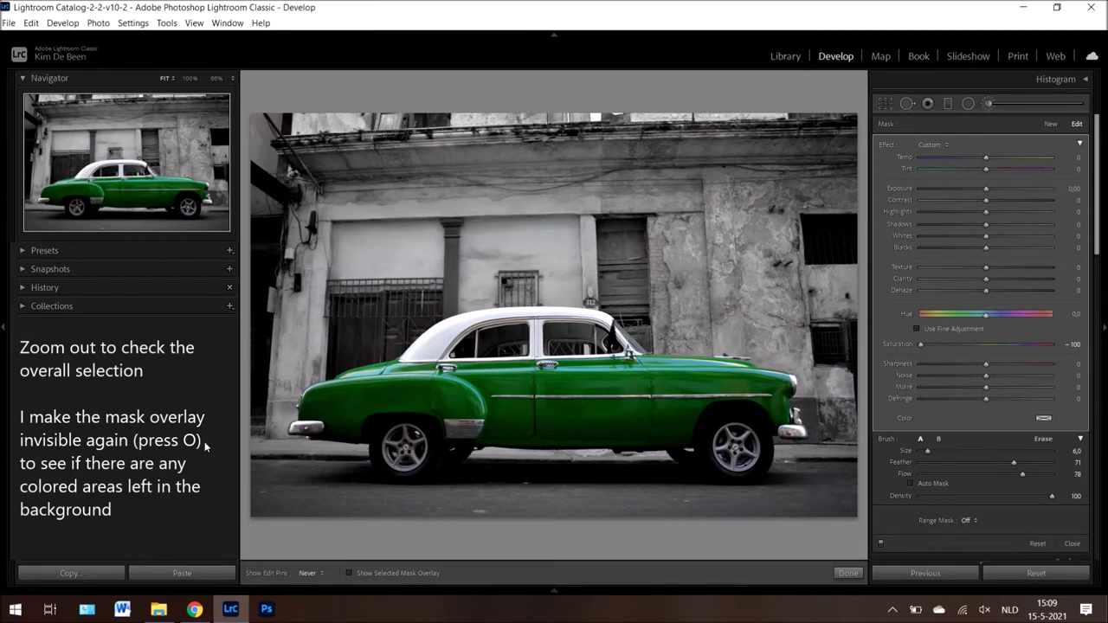
- Close the brush, then set Contrast +36, Shadows +25, Whites +28, Texture +19, Clarity +10
left_click(842, 574)
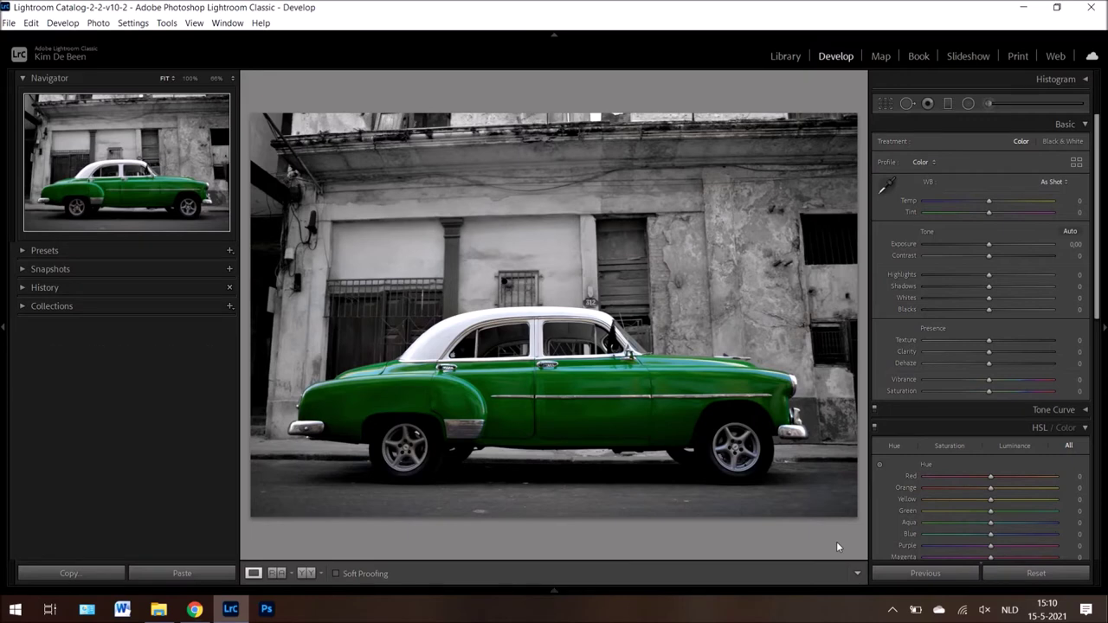
left_click_drag(989, 256, 1008, 258)
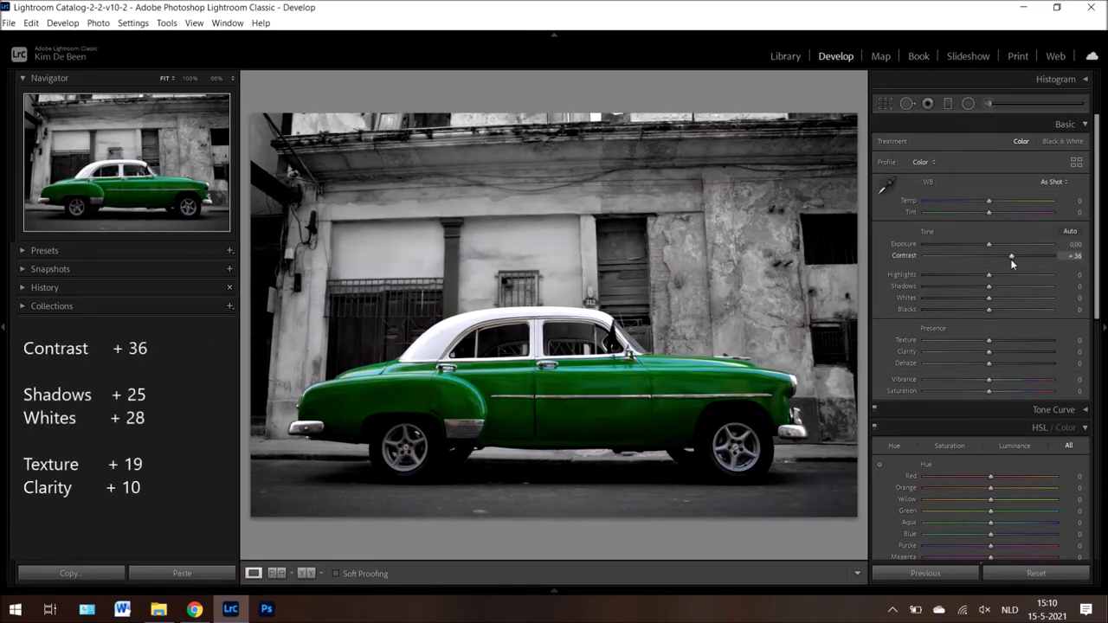
left_click(1003, 285)
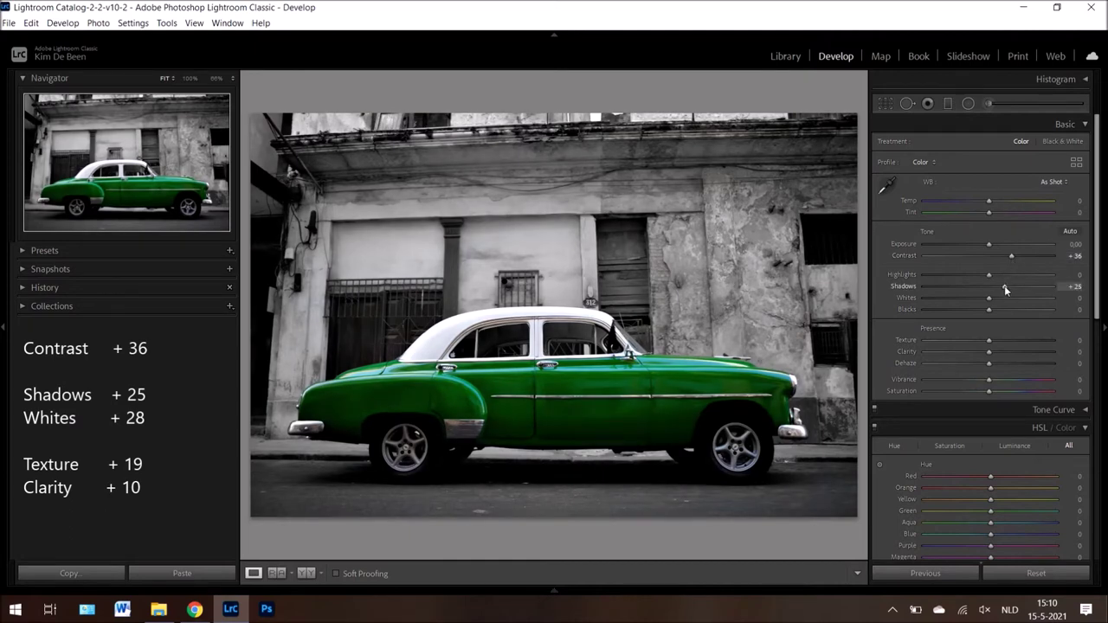
left_click(1008, 296)
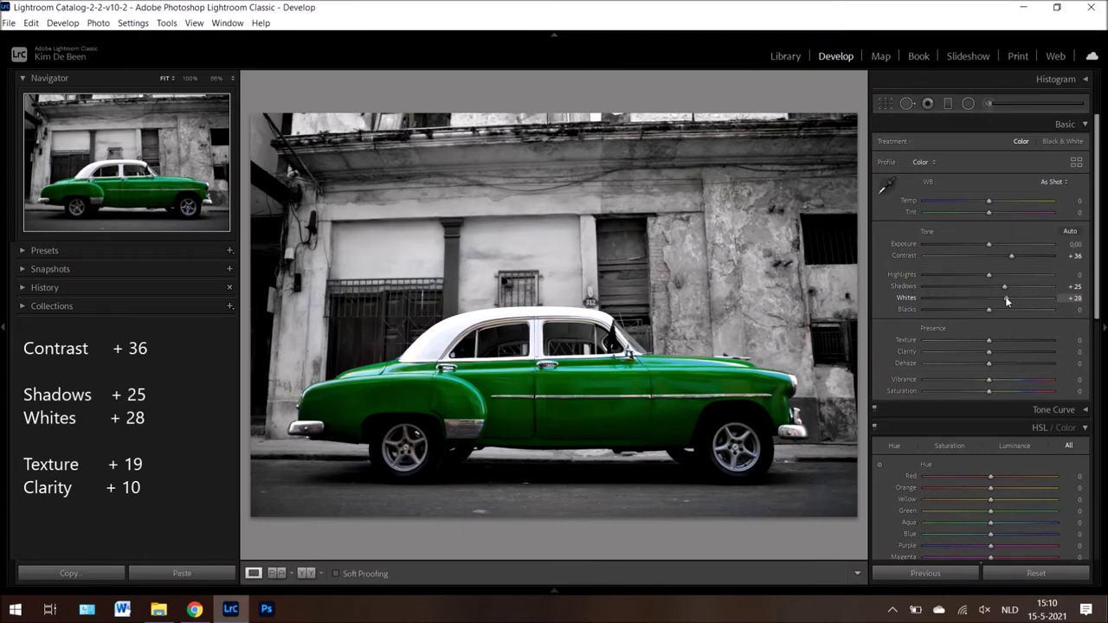
left_click_drag(1003, 341, 1001, 341)
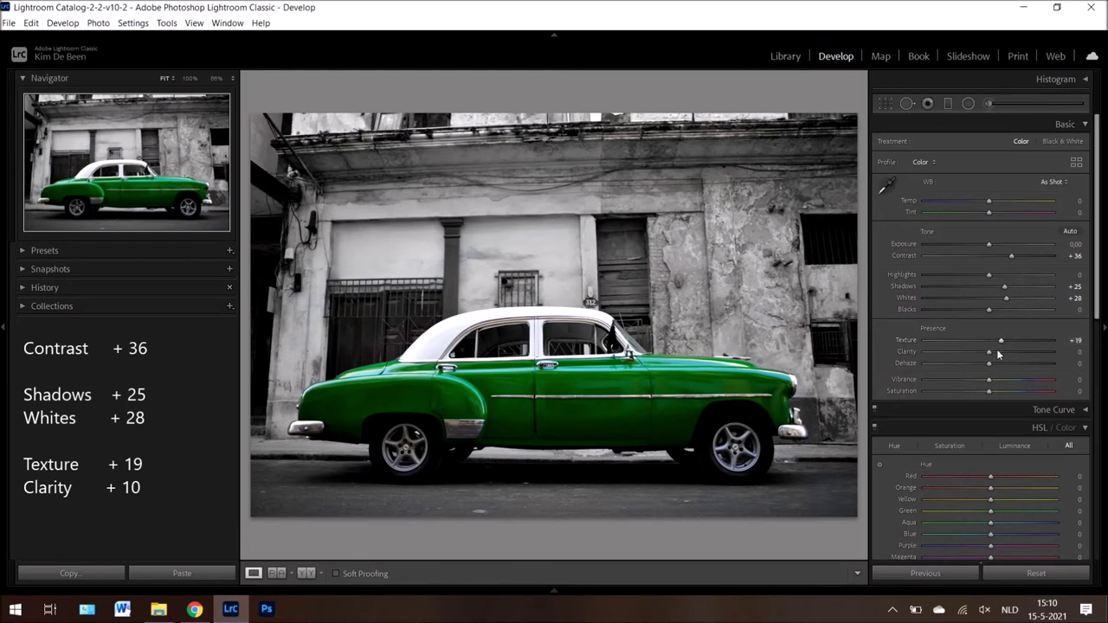
left_click_drag(997, 354, 996, 355)
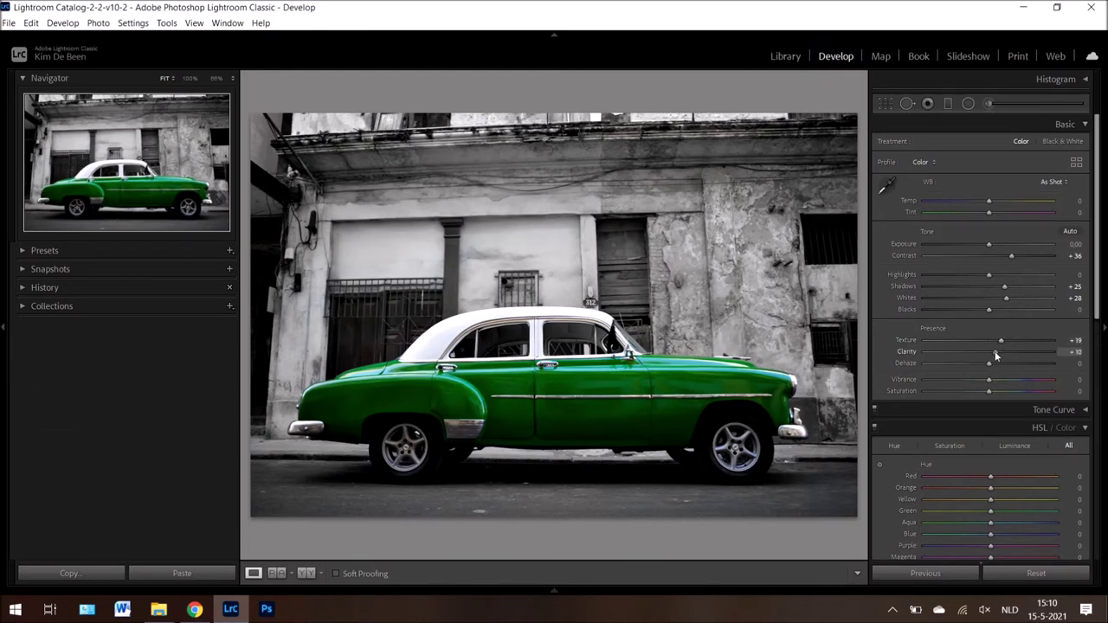
left_click_drag(1102, 279, 1103, 399)
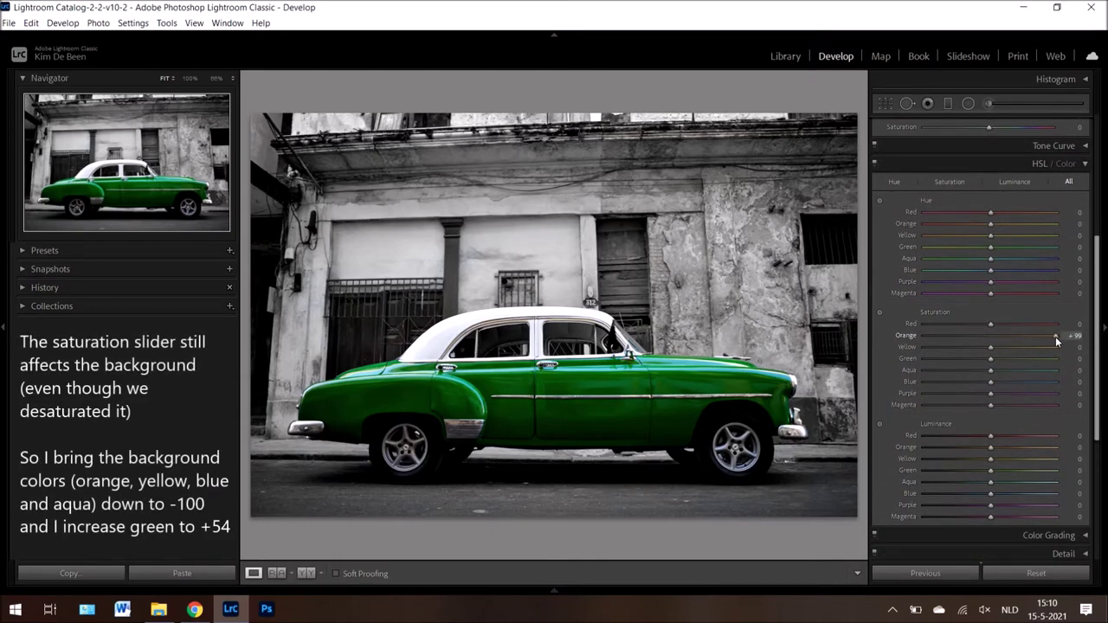
- Set Orange, Yellow, Aqua, Blue saturation to −100, Green to +54, and Orange luminance −42
left_click_drag(1056, 337, 858, 331)
left_click(936, 359)
left_click_drag(941, 359, 1018, 361)
left_click_drag(1018, 361, 1025, 364)
left_click_drag(992, 370, 896, 386)
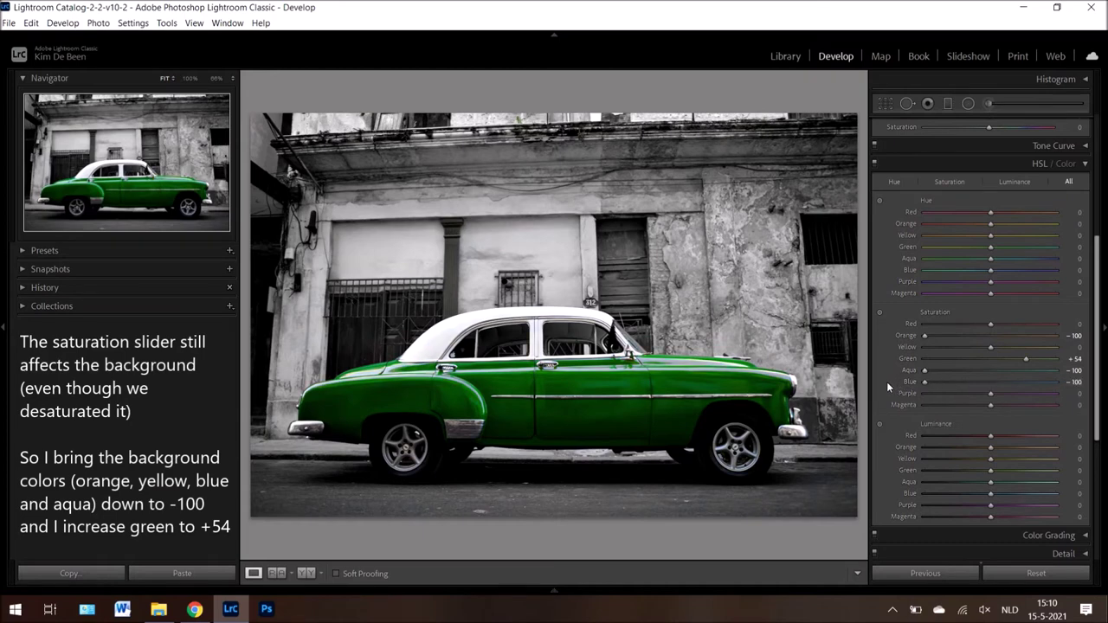
left_click_drag(929, 347, 880, 349)
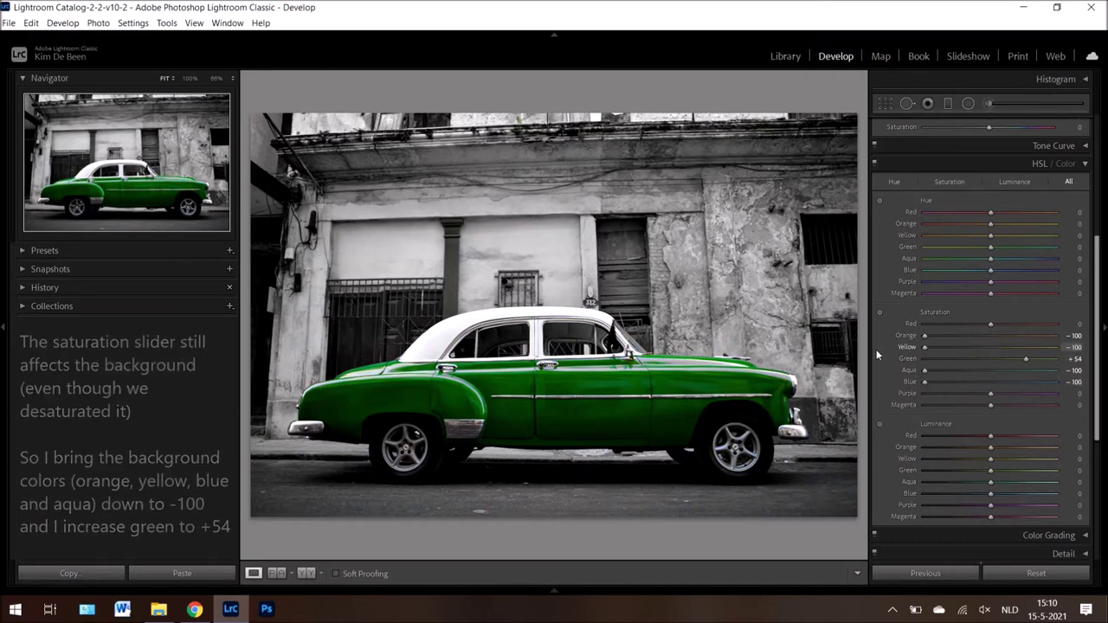
left_click(957, 447)
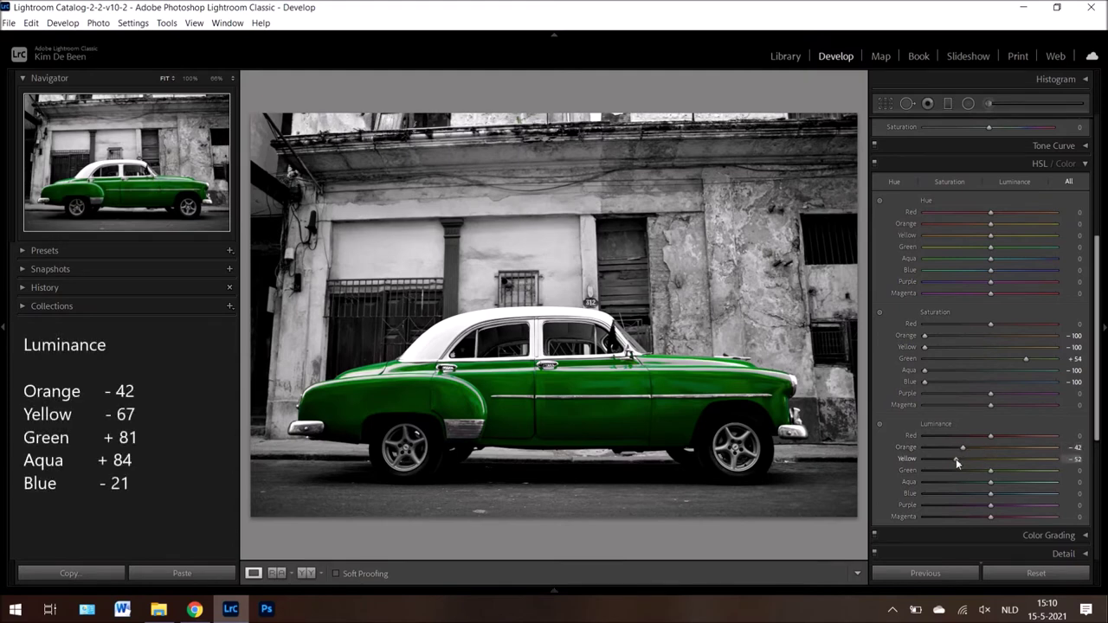
- Set HSL luminance to Yellow −67, Green +81, Aqua +84 and Blue −21
left_click(956, 458)
left_click_drag(956, 459, 946, 463)
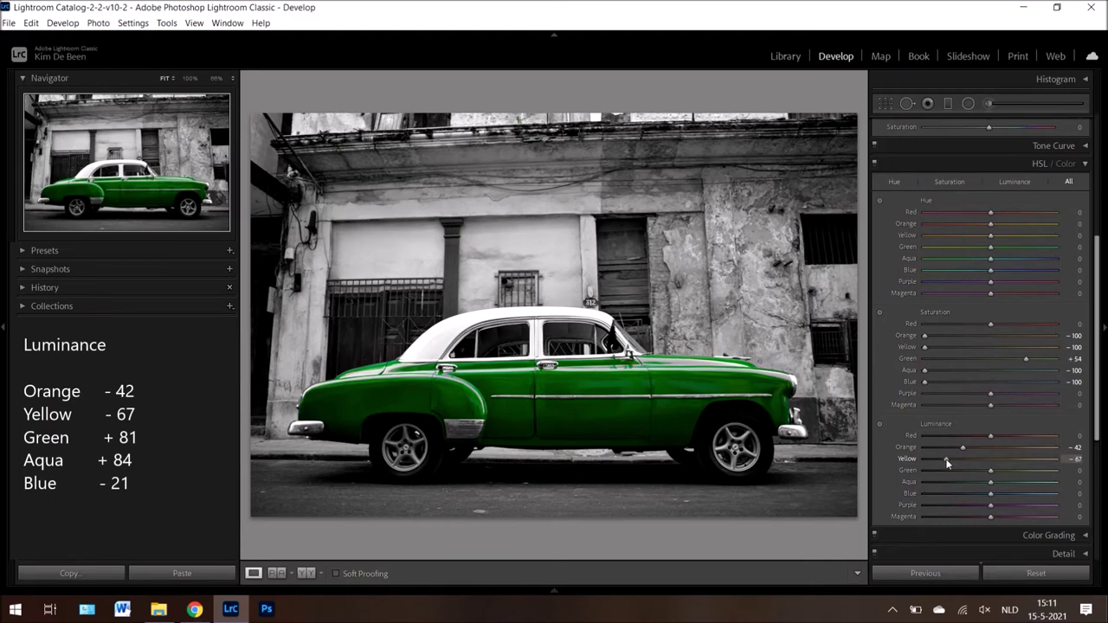
left_click_drag(1037, 469, 1045, 475)
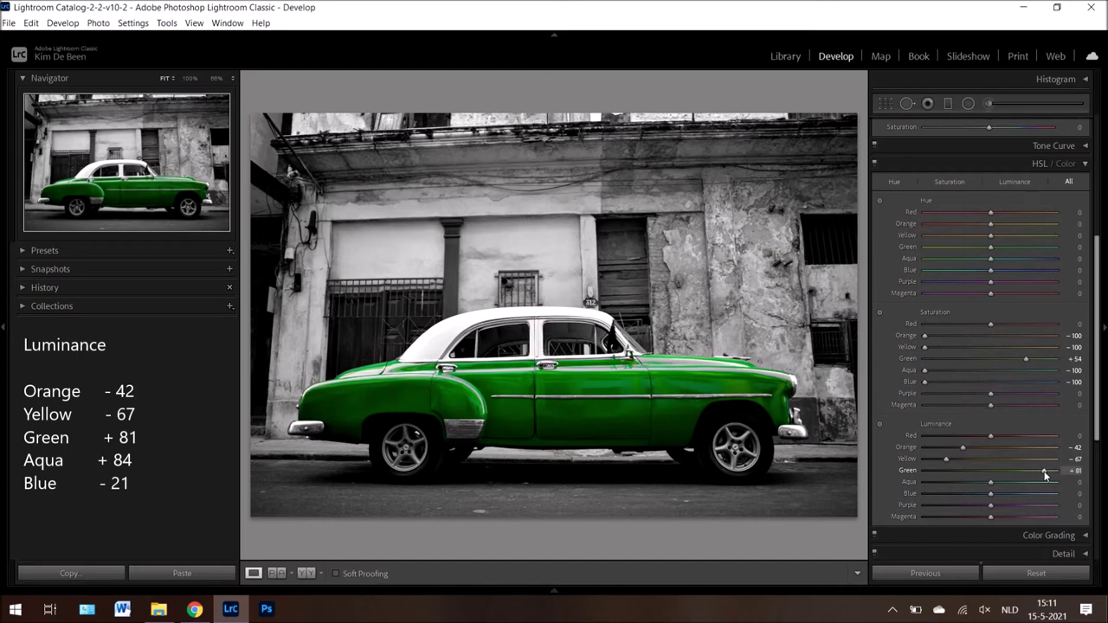
left_click(1049, 482)
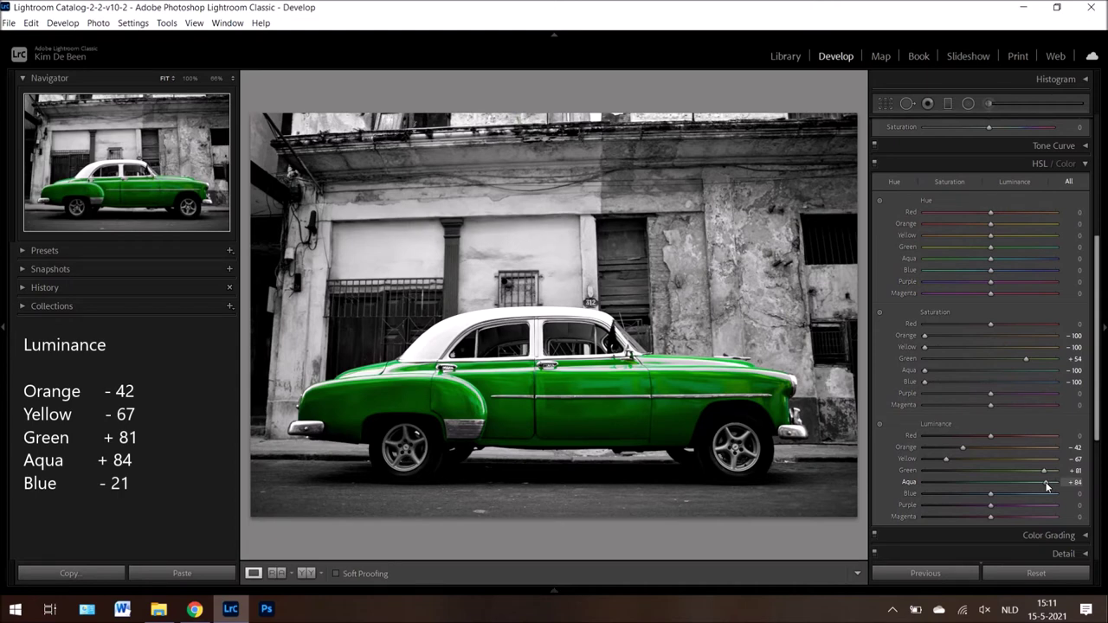
left_click_drag(980, 494, 977, 494)
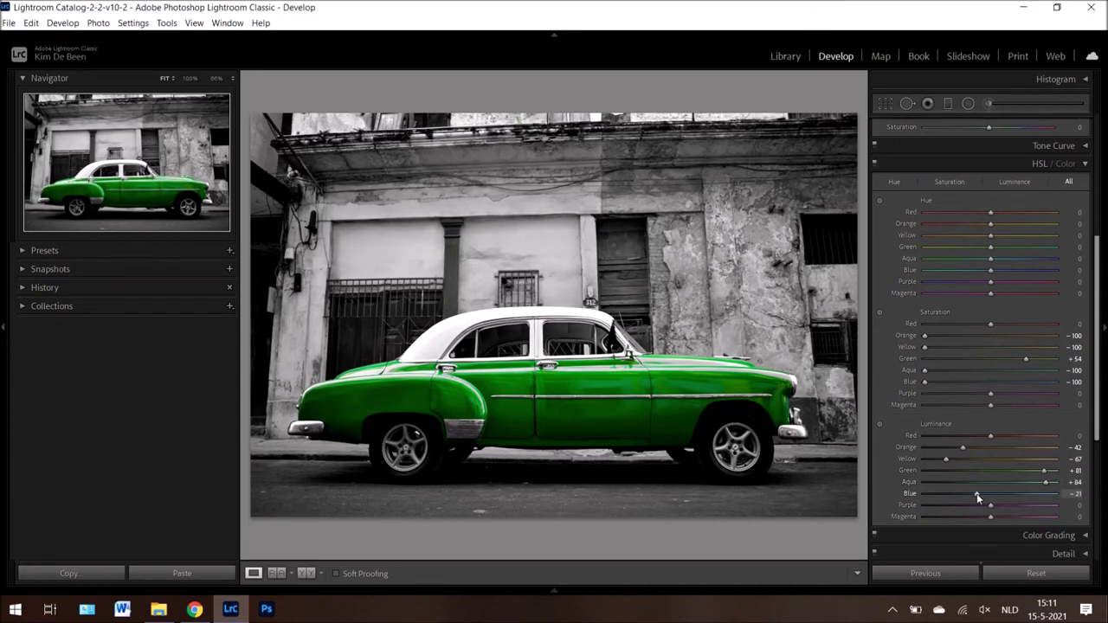
left_click_drag(1098, 407, 1098, 528)
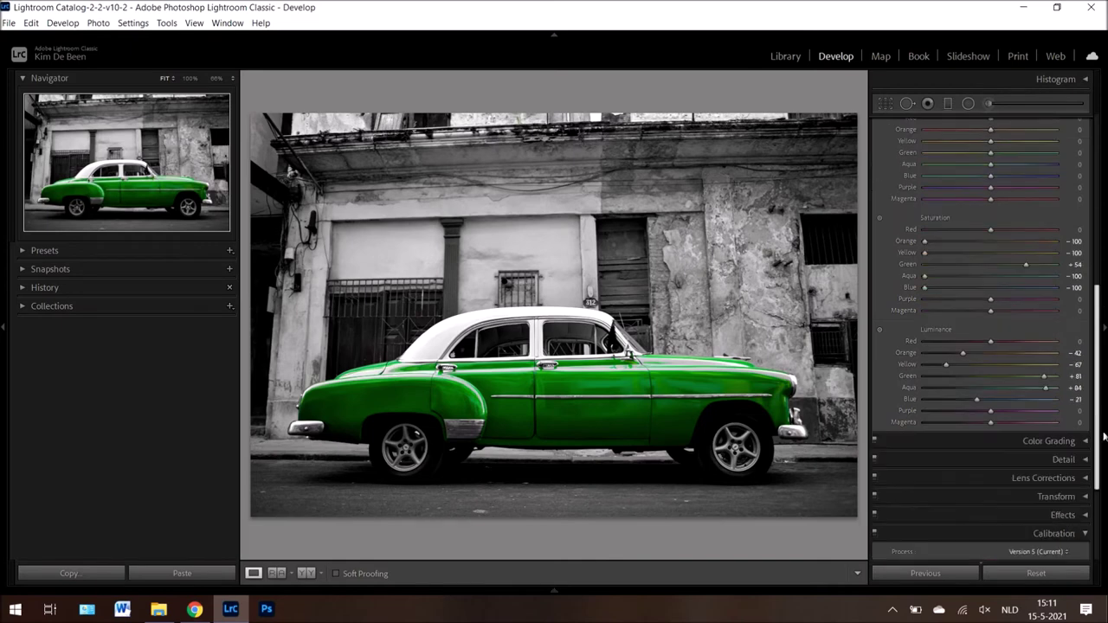
- Set Red primary Hue −25, Saturation +21; Green primary Saturation +10; Blue primary Saturation +14
mouse_move(989, 451)
left_mouse_down()
mouse_move(943, 451)
mouse_move(1048, 454)
mouse_move(979, 454)
left_mouse_up()
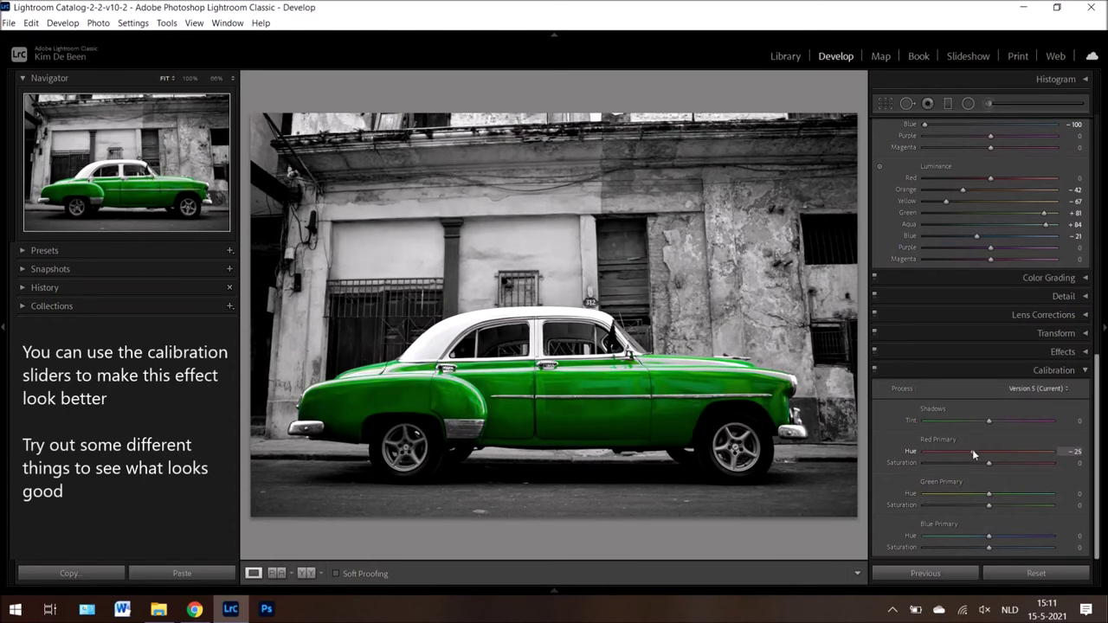
mouse_move(989, 464)
left_mouse_down()
mouse_move(1020, 463)
mouse_move(934, 463)
mouse_move(1002, 464)
left_mouse_up()
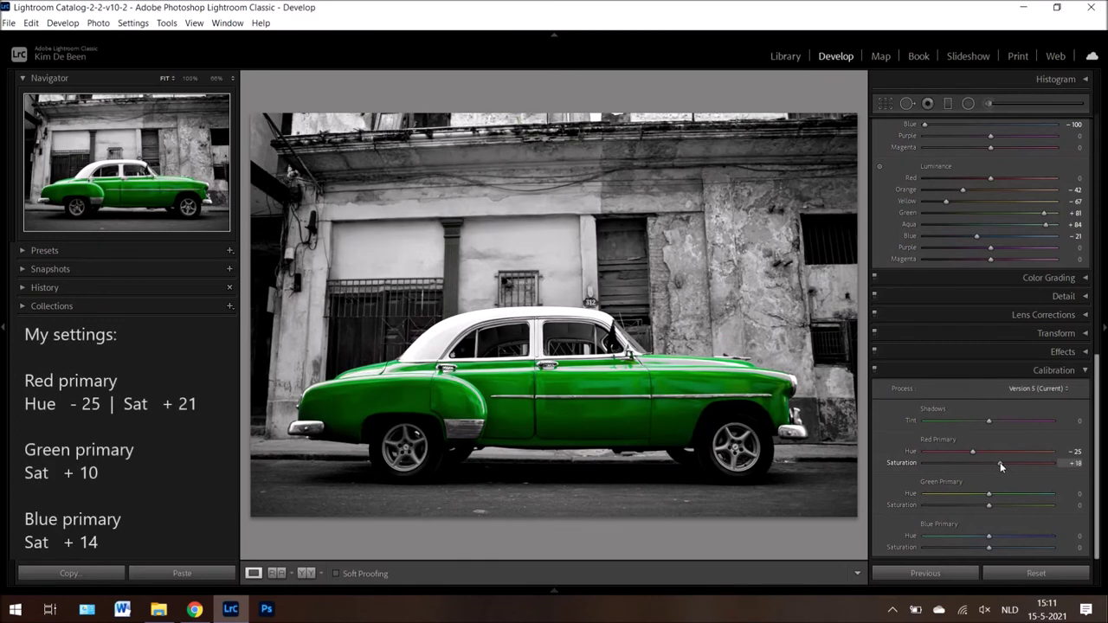
mouse_move(989, 494)
left_mouse_down()
mouse_move(950, 495)
mouse_move(1022, 493)
left_mouse_up()
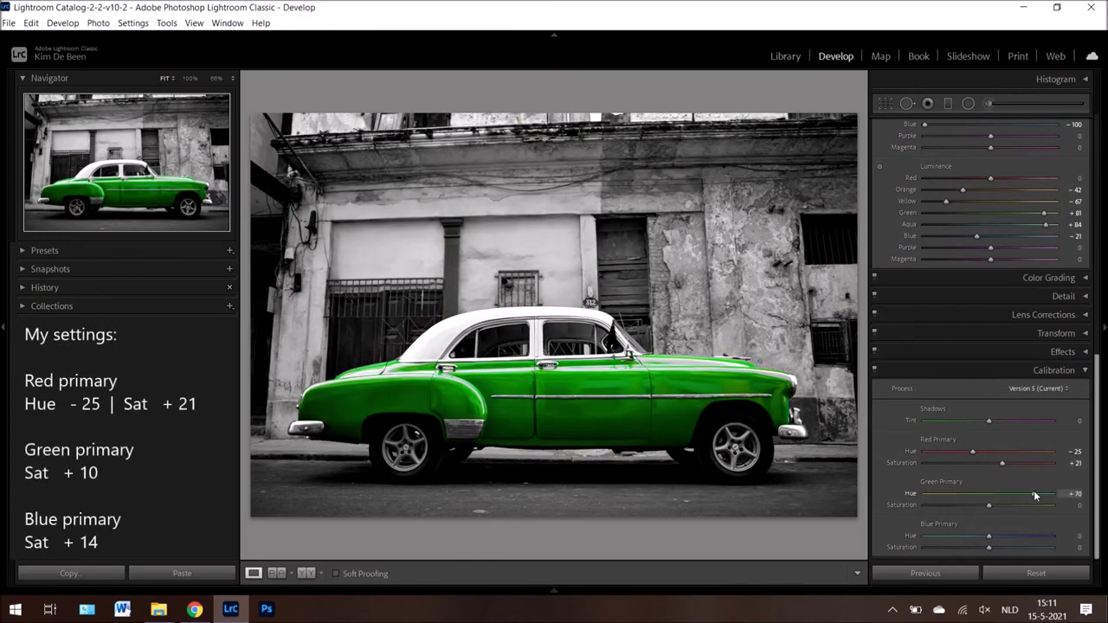
double_click(1019, 494)
left_click_drag(1040, 505, 994, 514)
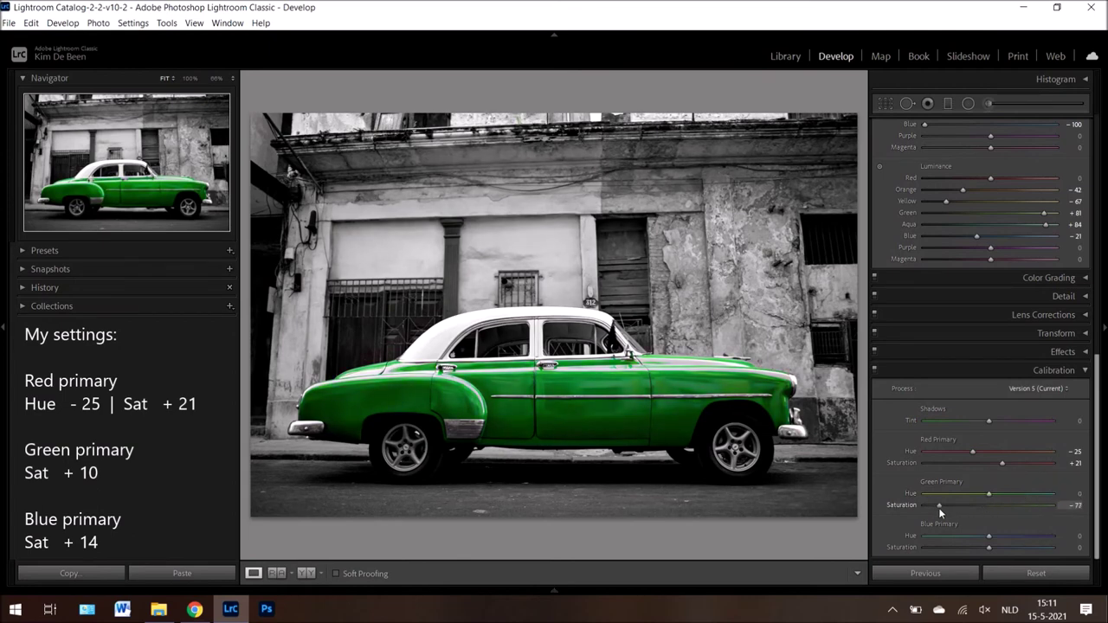
mouse_move(994, 509)
left_mouse_down()
mouse_move(955, 536)
mouse_move(1029, 535)
left_mouse_up()
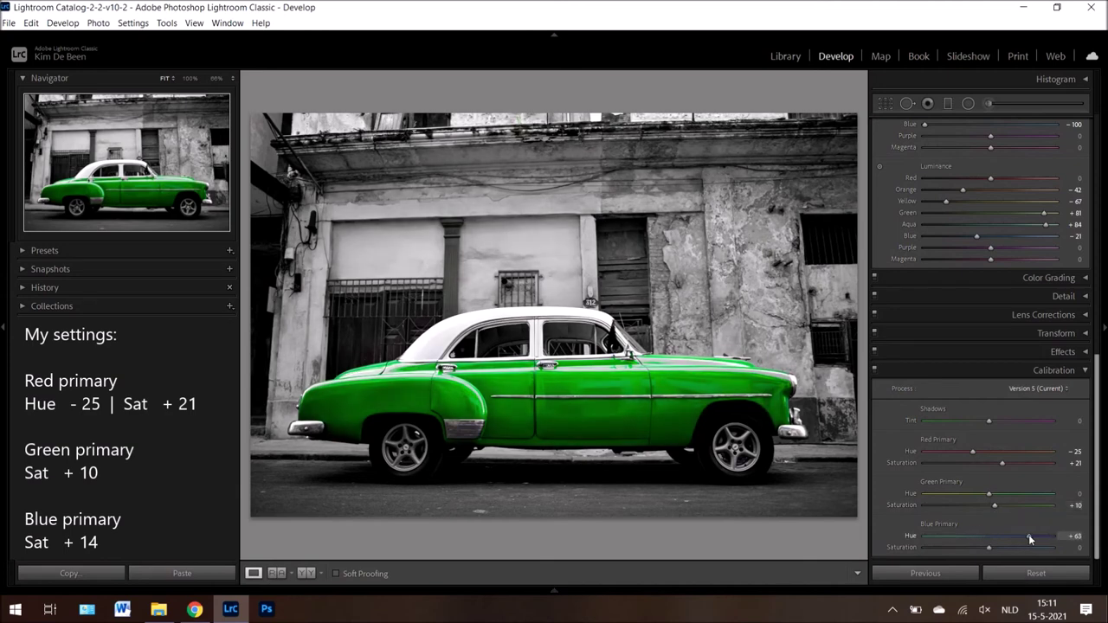
mouse_move(989, 547)
left_mouse_down()
mouse_move(966, 547)
mouse_move(997, 551)
left_mouse_up()
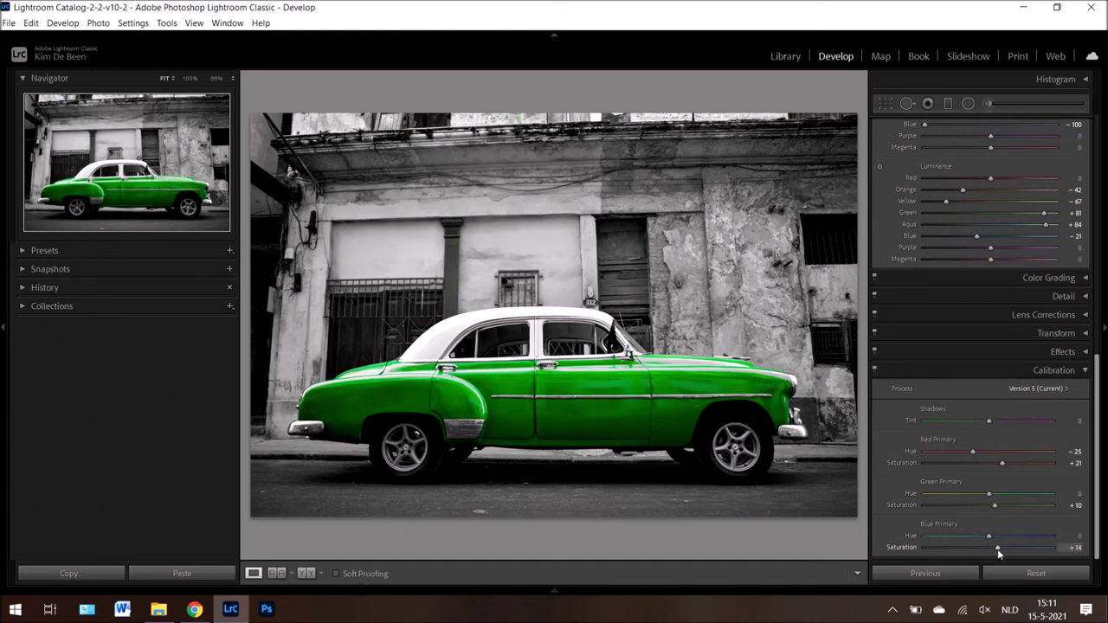
key("backslash")
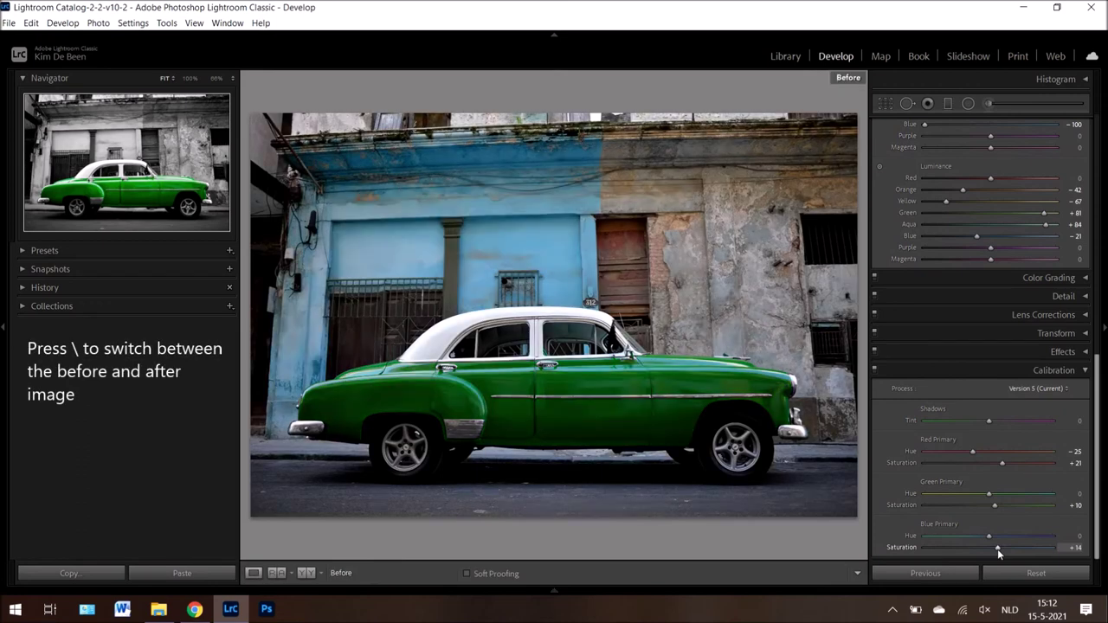
key("backslash")
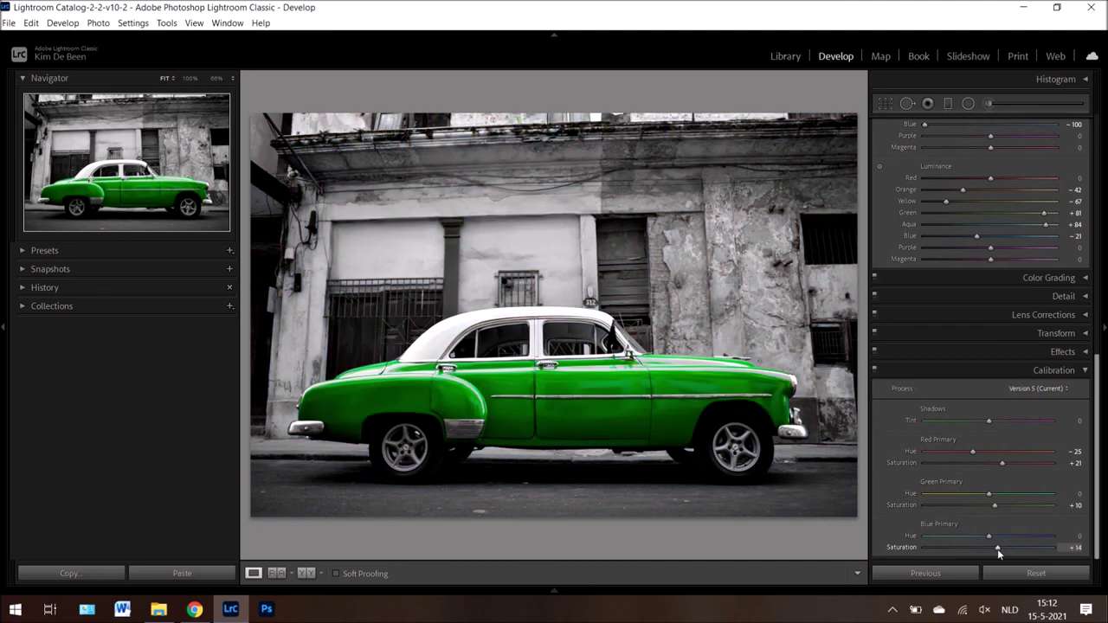
key("y")
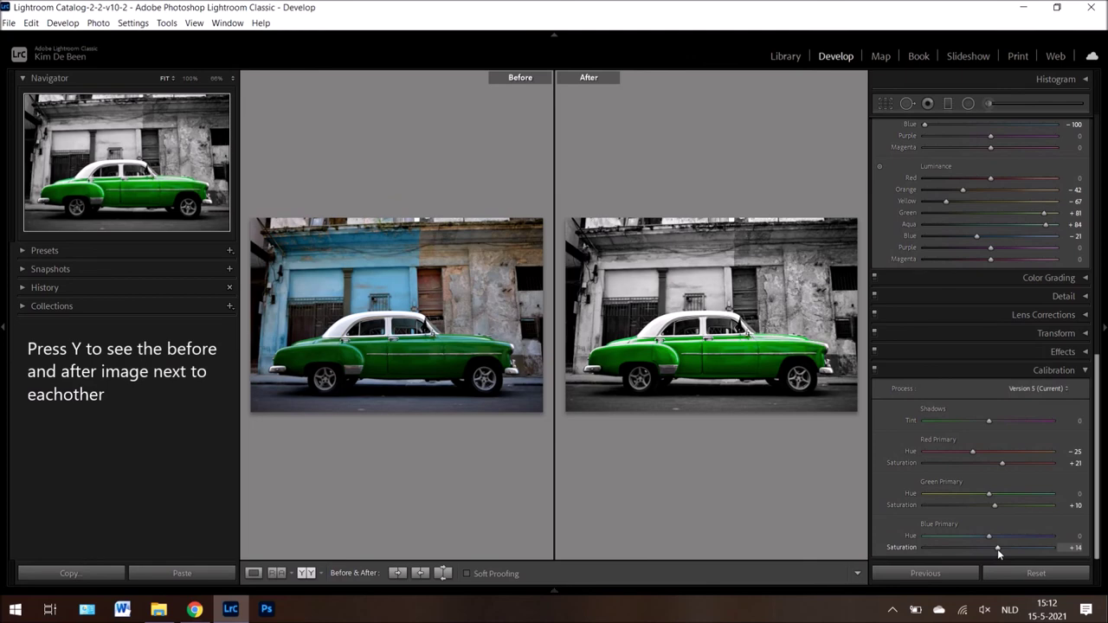
key("y")
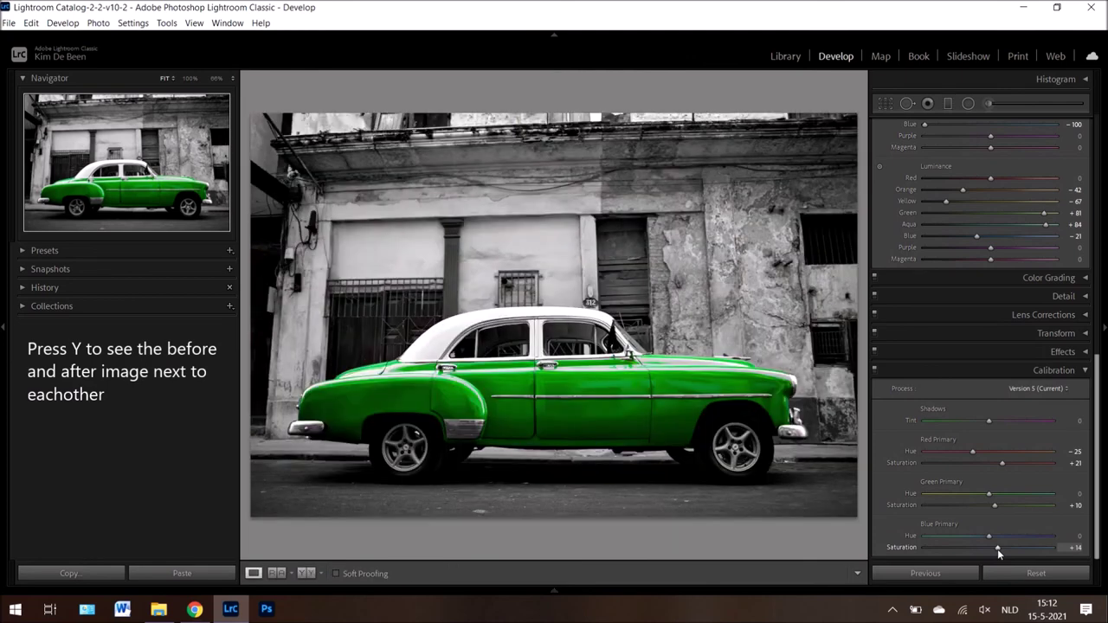